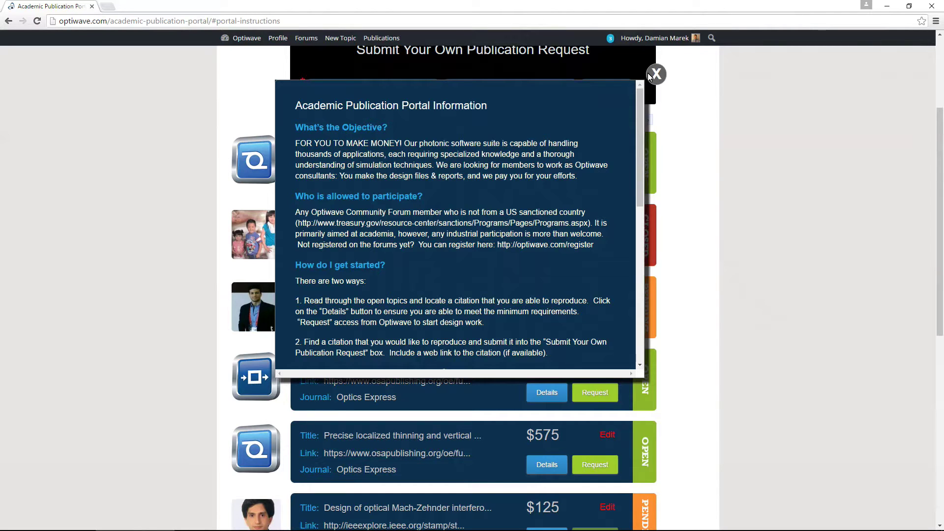
# Close the portal information and review the flow chart of the publication request process.
pyautogui.click(648, 74)
pyautogui.scroll(3, 708, 190)
pyautogui.click(452, 158)
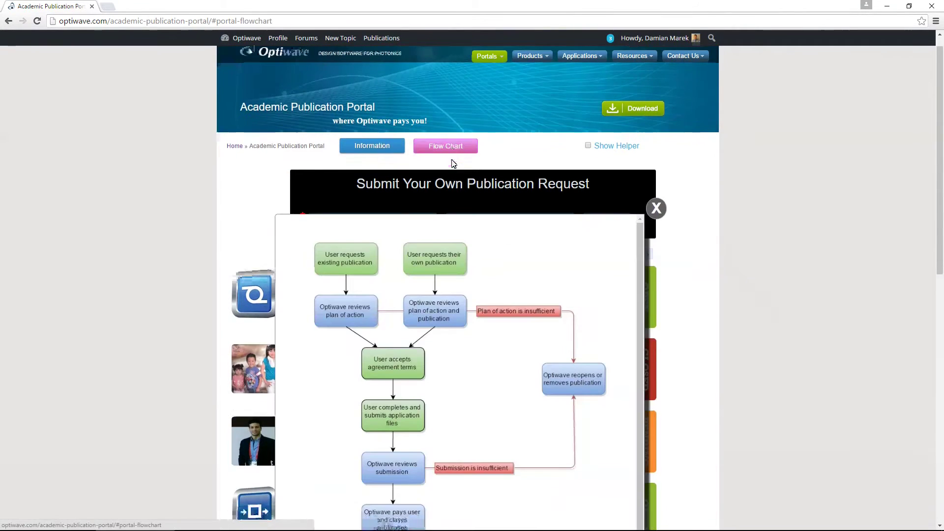
pyautogui.scroll(-3, 453, 163)
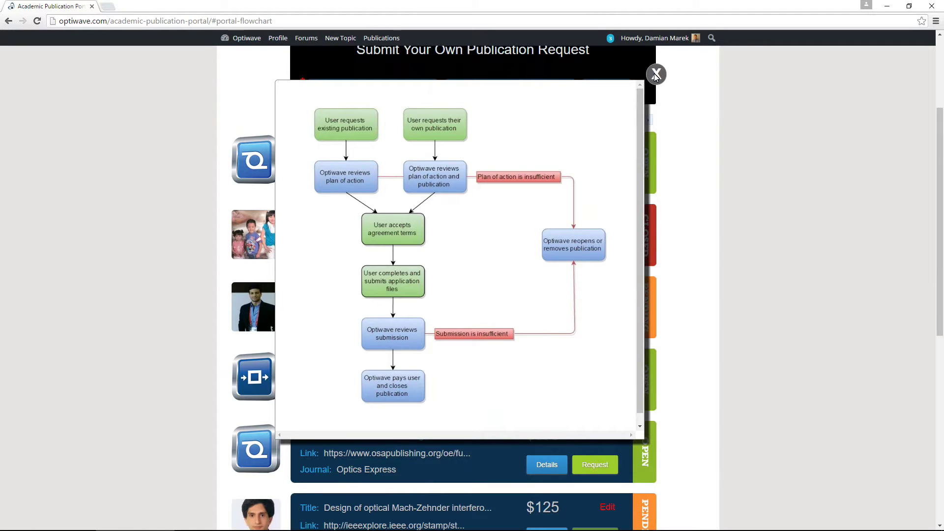
pyautogui.click(655, 74)
# Hide the helper diagram and look through the first page of publications and their contract statuses.
pyautogui.scroll(10, 590, 167)
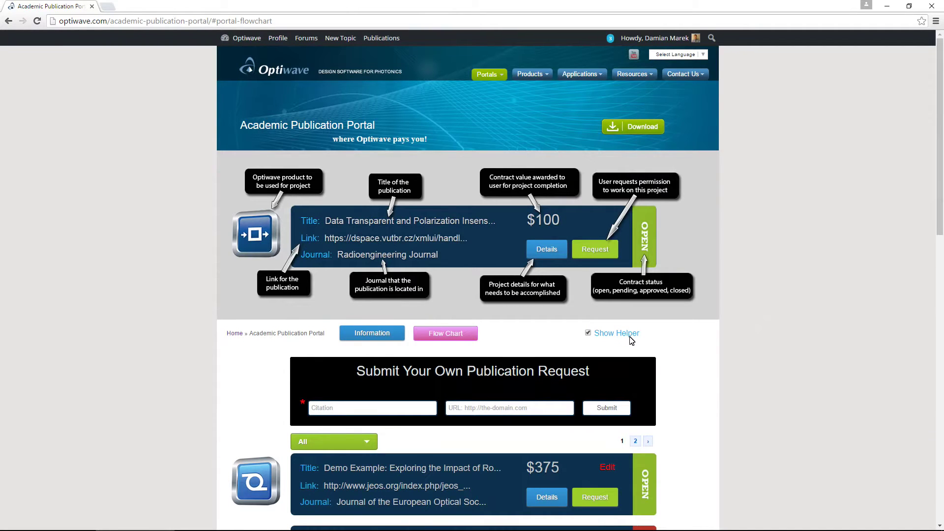
pyautogui.click(588, 333)
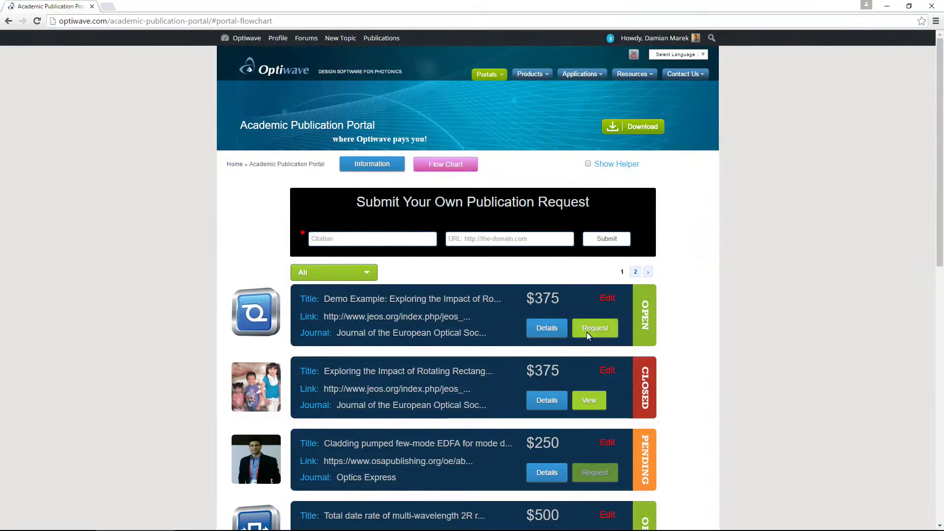
pyautogui.scroll(-3, 692, 331)
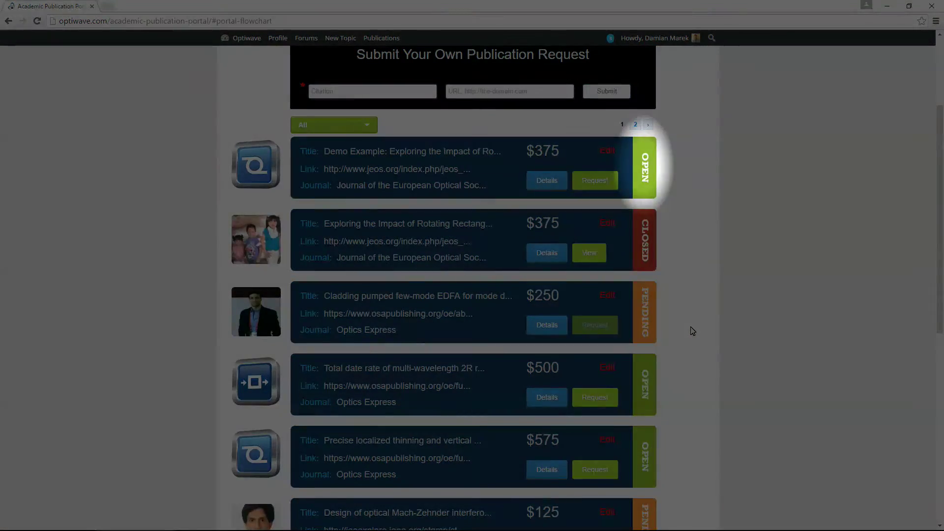
pyautogui.scroll(-2, 692, 331)
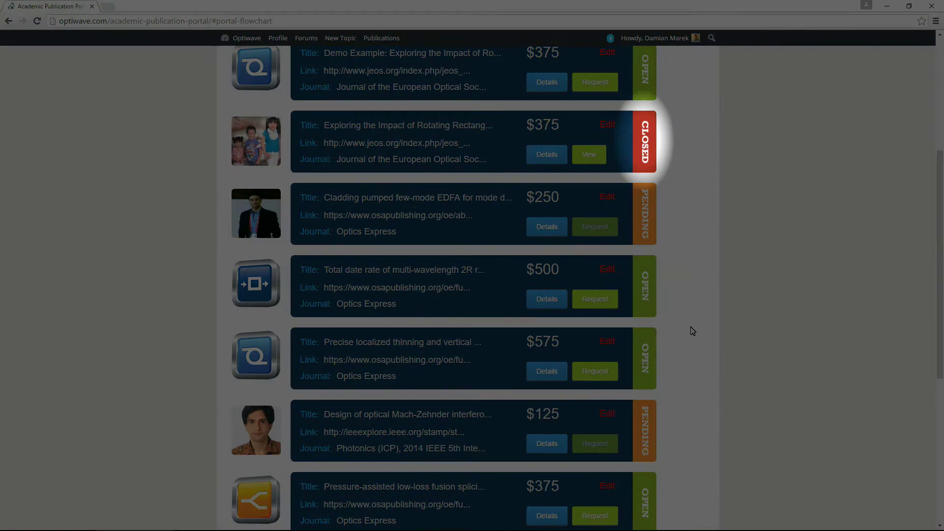
pyautogui.scroll(-2, 692, 331)
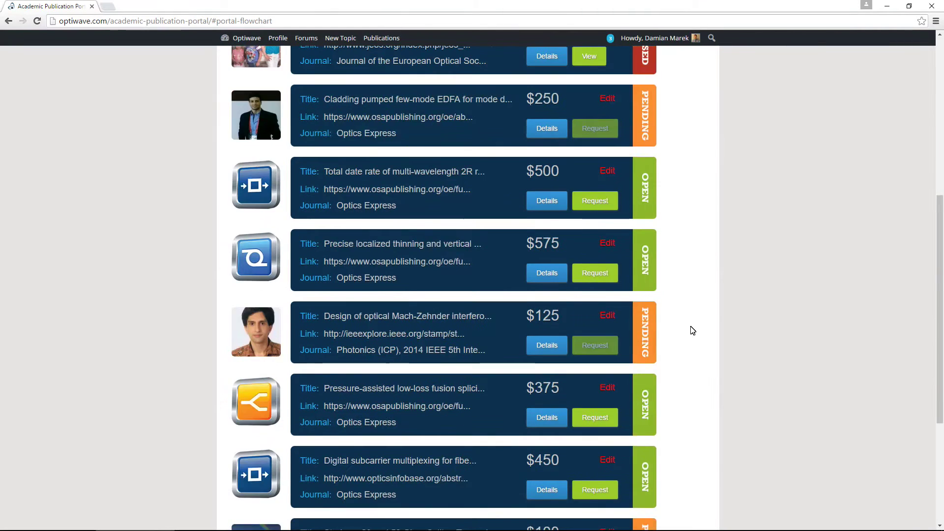
pyautogui.scroll(-4, 693, 330)
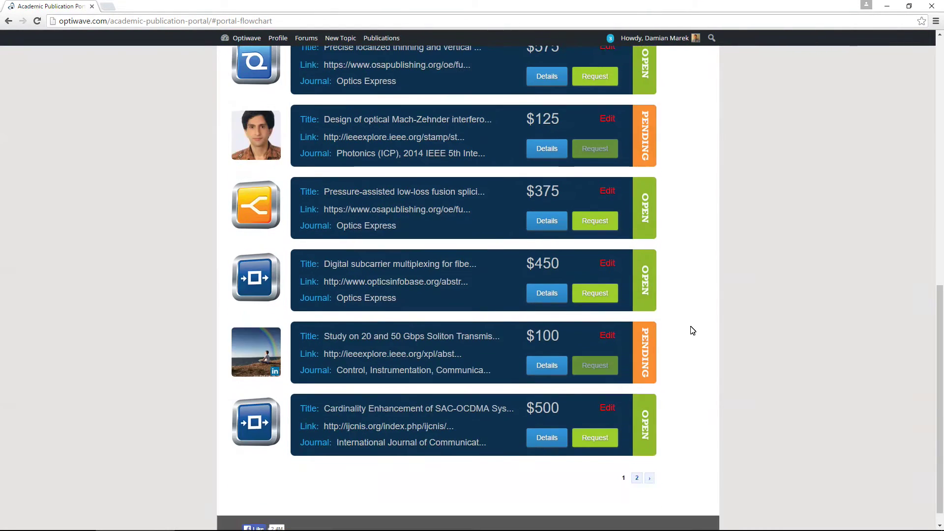
pyautogui.scroll(-1, 692, 330)
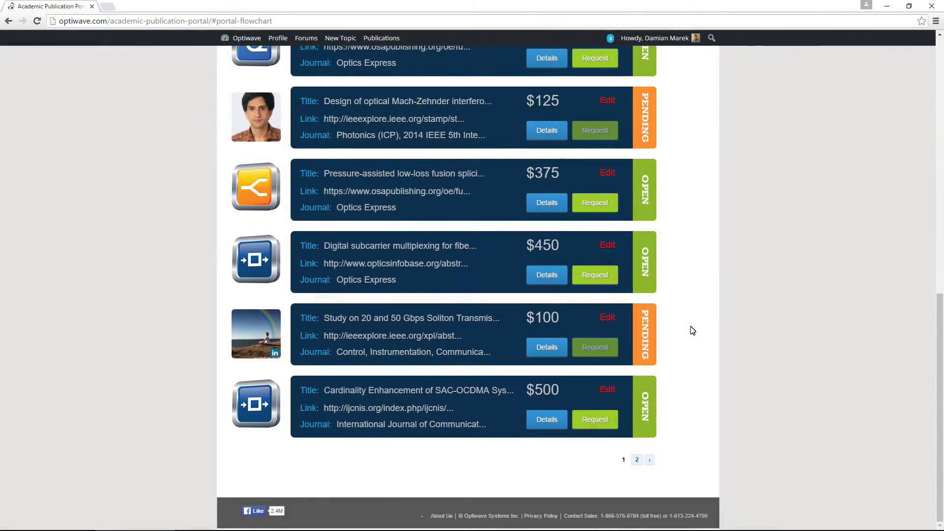
# Read the Demo Example publication's linked article and its full-text PDF, and check the listing's details and report requirements.
pyautogui.scroll(15, 701, 382)
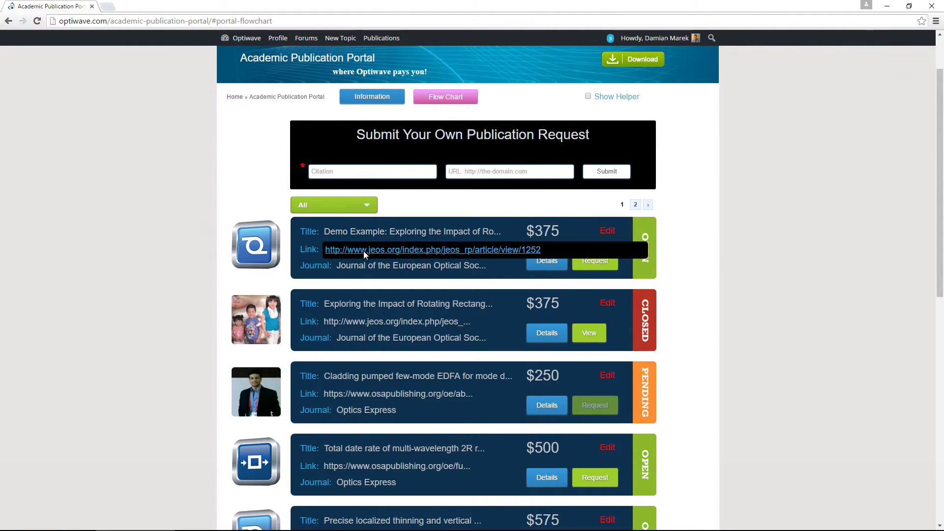
pyautogui.click(365, 250)
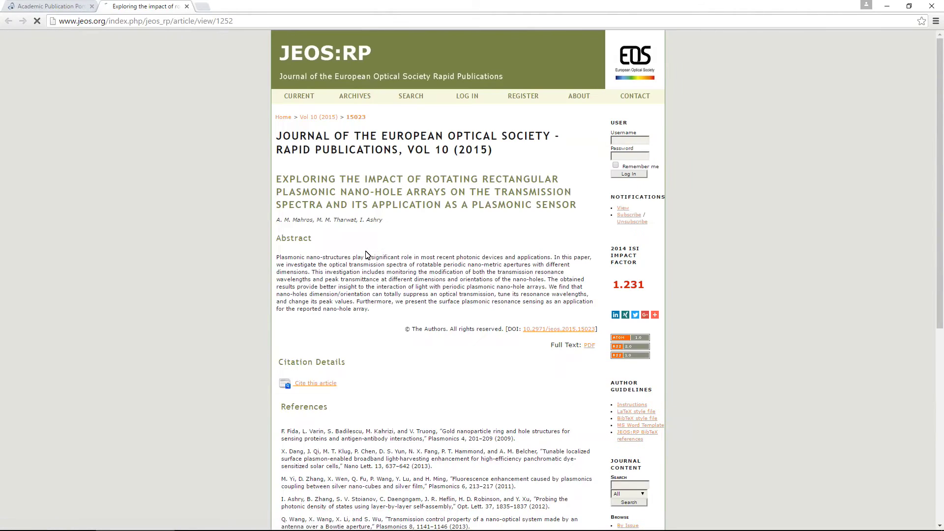
pyautogui.scroll(-1, 367, 255)
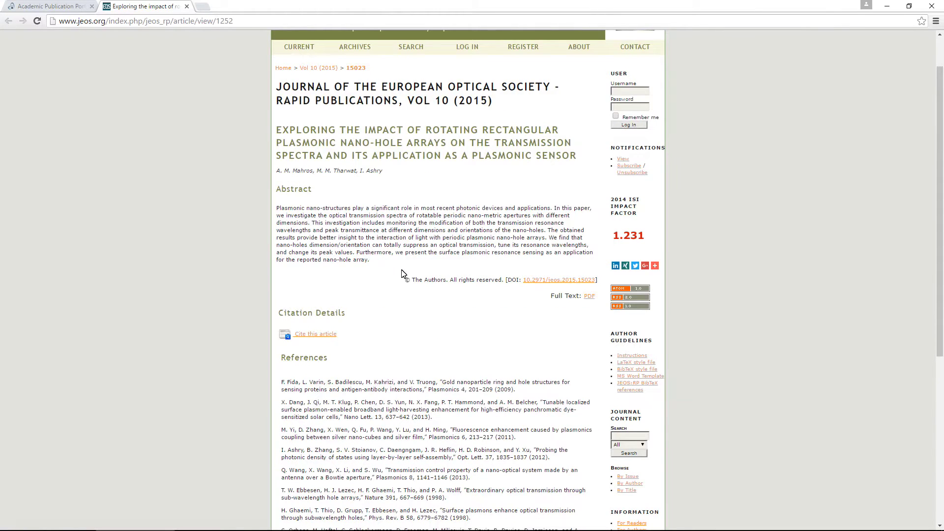
pyautogui.click(589, 297)
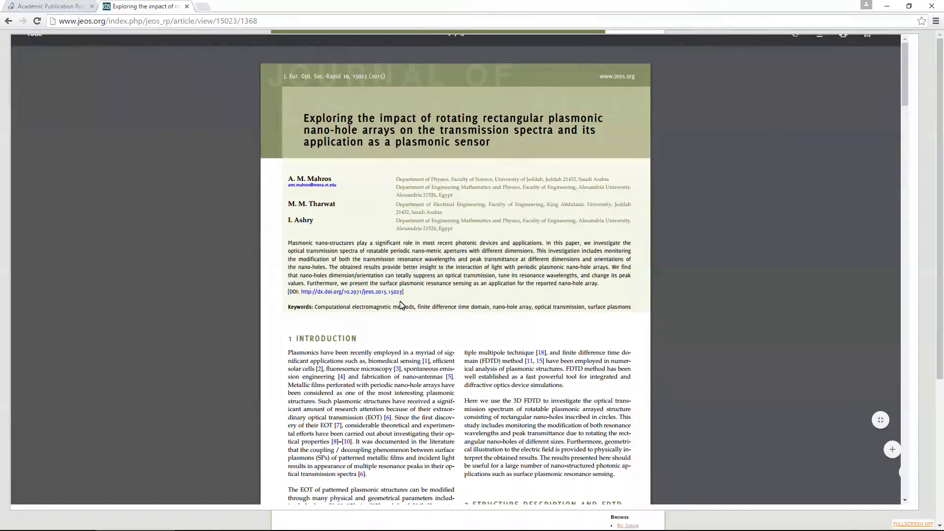
pyautogui.scroll(-6, 704, 364)
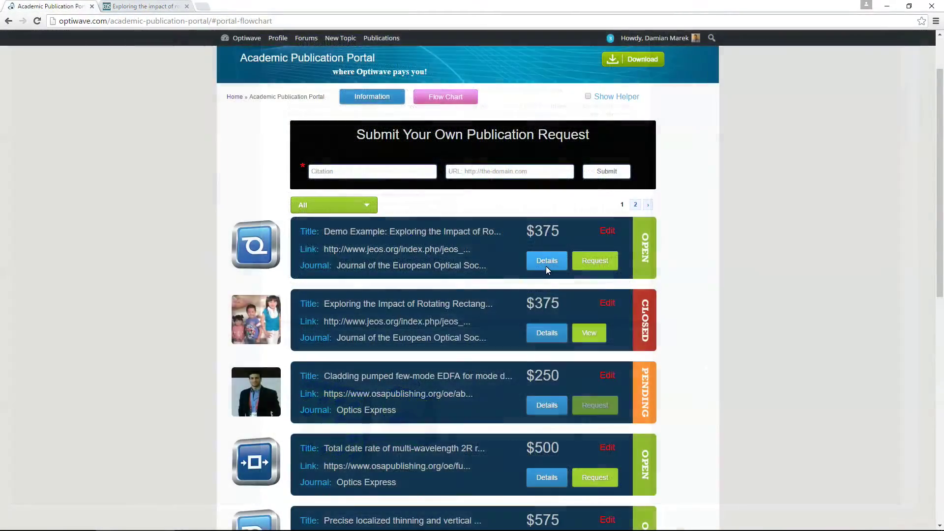
pyautogui.click(545, 265)
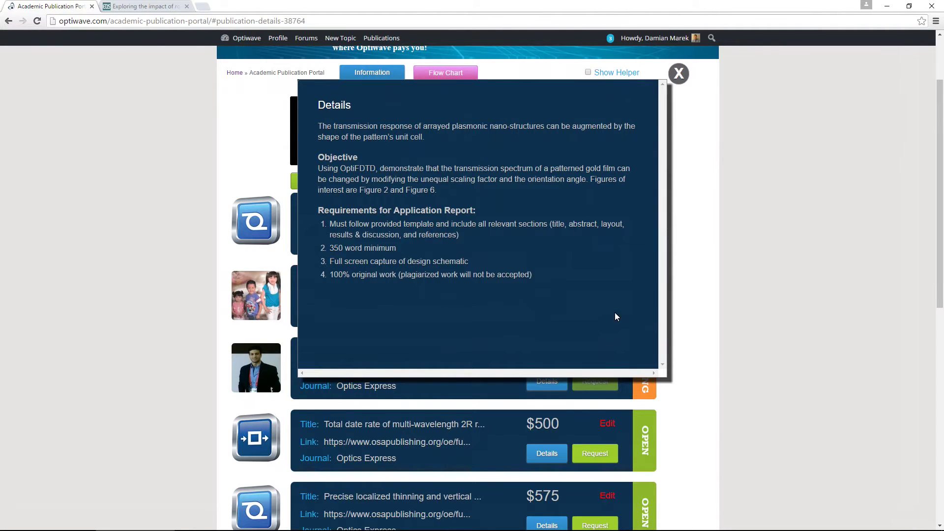
pyautogui.press('Escape')
# Request the Demo Example publication with a plan of action for tuning transmission resonances via unequal scaling and orientation angles in OptiFDTD.
pyautogui.click(599, 238)
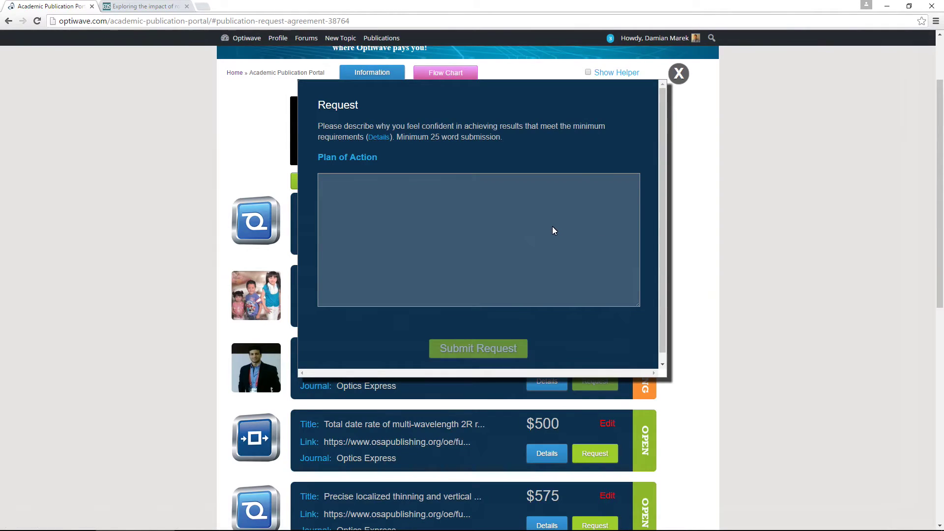
pyautogui.click(551, 226)
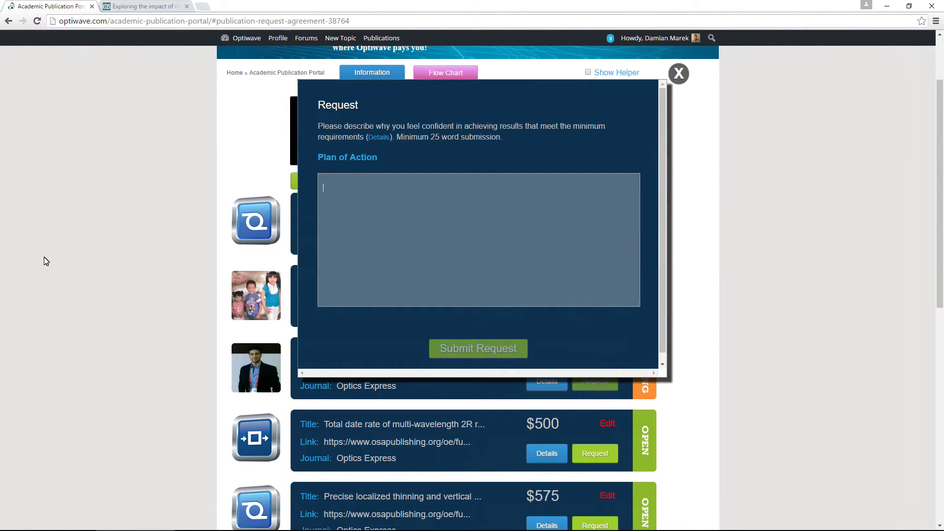
pyautogui.write('We will show that the resonance positions in the enhanced transmission spectra can be controlled and tuned over a wide range of wavelengths via changing the unequal scaling and orientation angles.   1 - Using OptiFDTD, a unit cell that has a rectangle nano-hole of width of w and a length L determined by unequal scaling angle Θ and an orientation angle Φ will be designed.    2-  x, y periodic boundaries.    3-  z PML boundry.    4- Transmission will be studied')
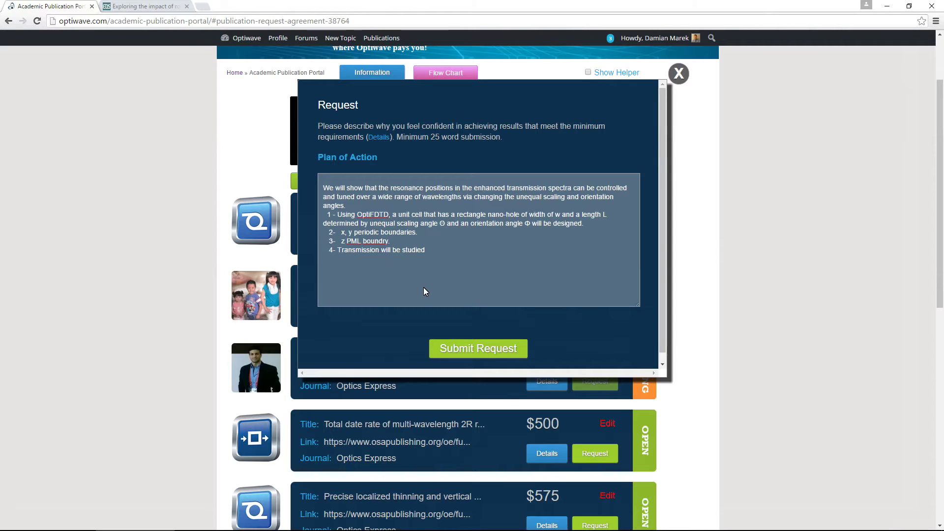
pyautogui.click(496, 350)
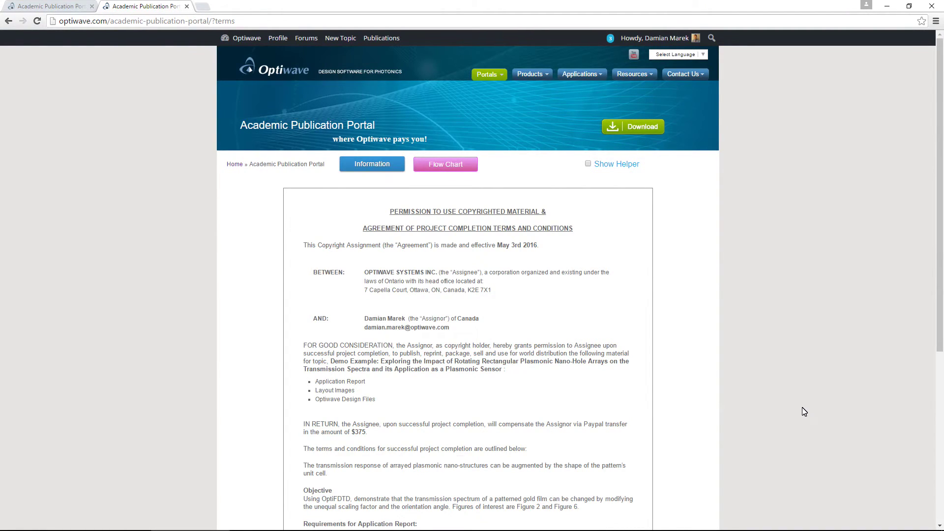
# Accept the copyright and project completion terms for the Demo Example and submit the agreement.
pyautogui.scroll(-5, 804, 412)
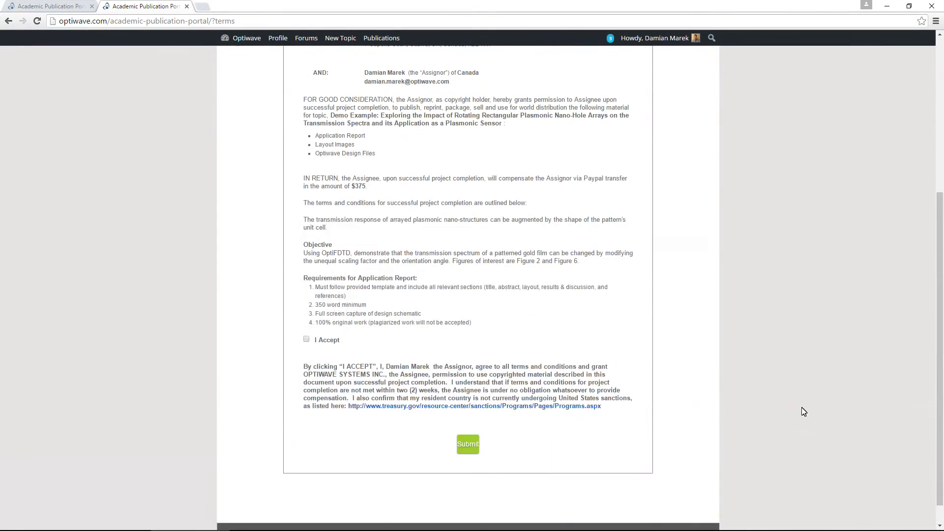
pyautogui.click(307, 339)
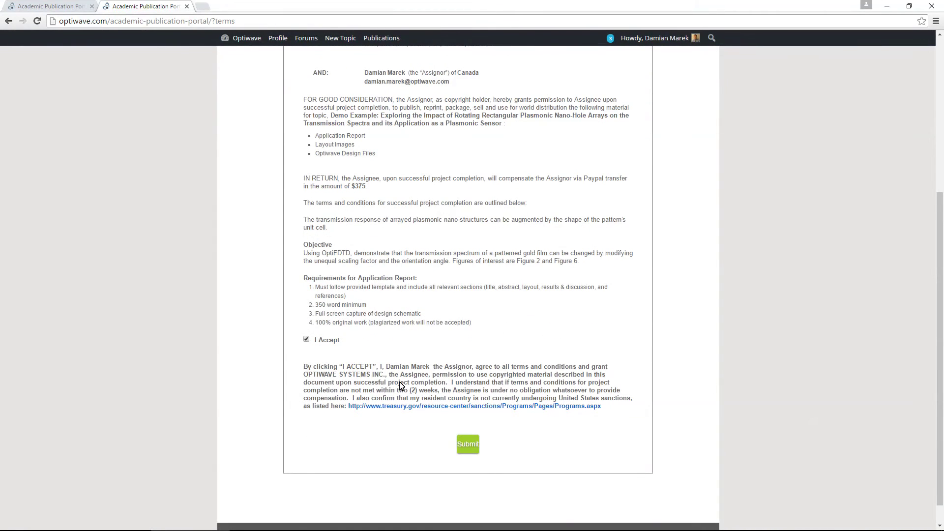
pyautogui.click(463, 444)
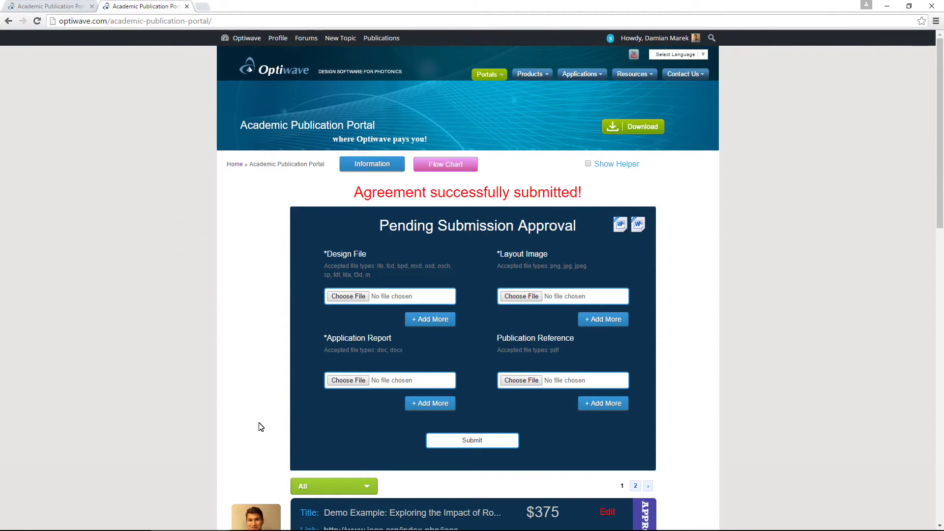
# Attach Rectangular-Plasmonic-Nano-Hole-Arrays.fdt as the design file of the pending submission.
pyautogui.scroll(-3, 261, 427)
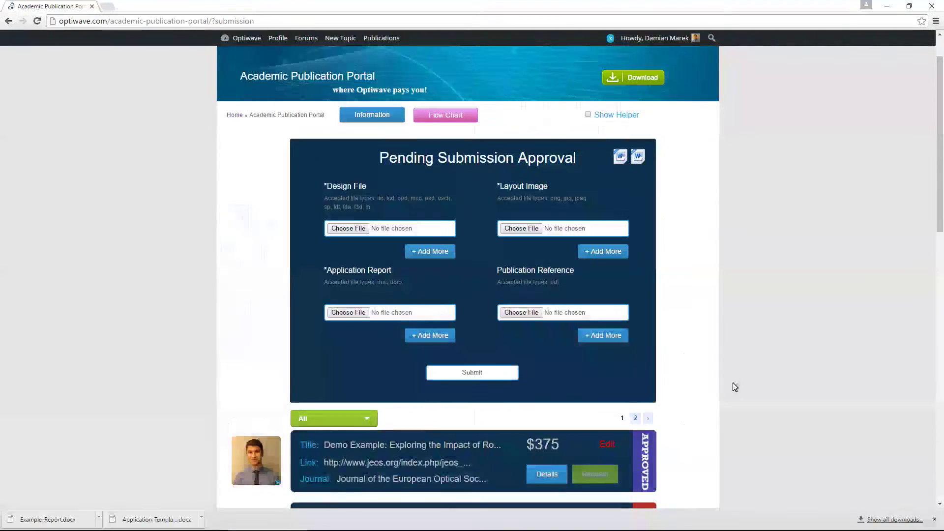
pyautogui.click(349, 228)
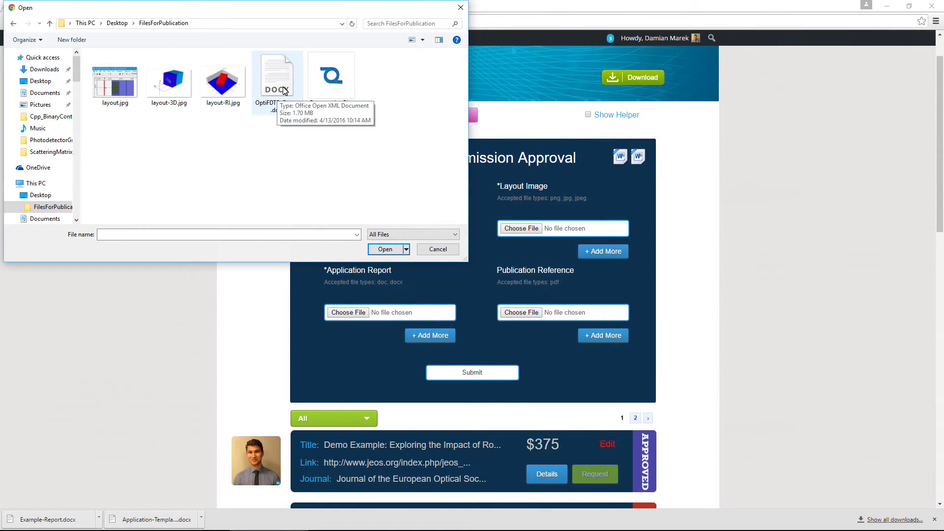
pyautogui.doubleClick(317, 84)
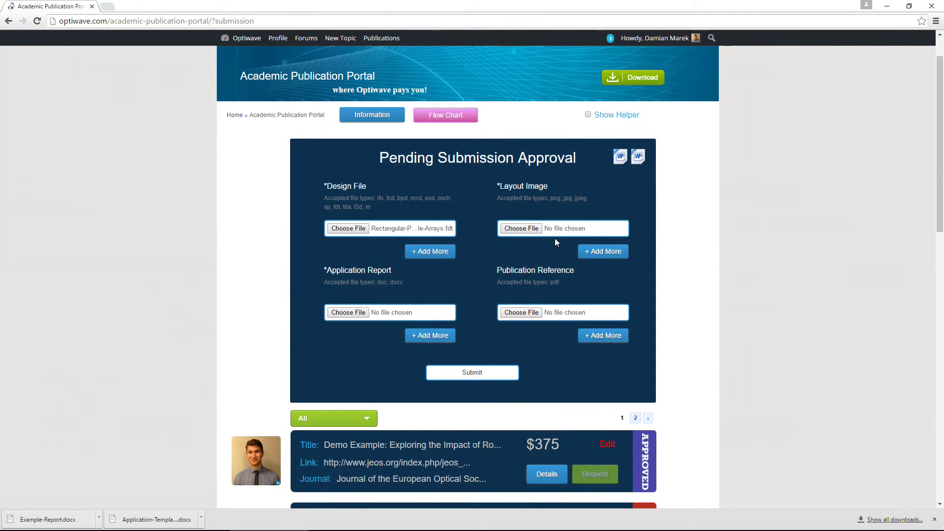
# Attach layout.jpg, layout-3D.jpg and layout-RI.jpg as the layout images of the submission.
pyautogui.click(518, 229)
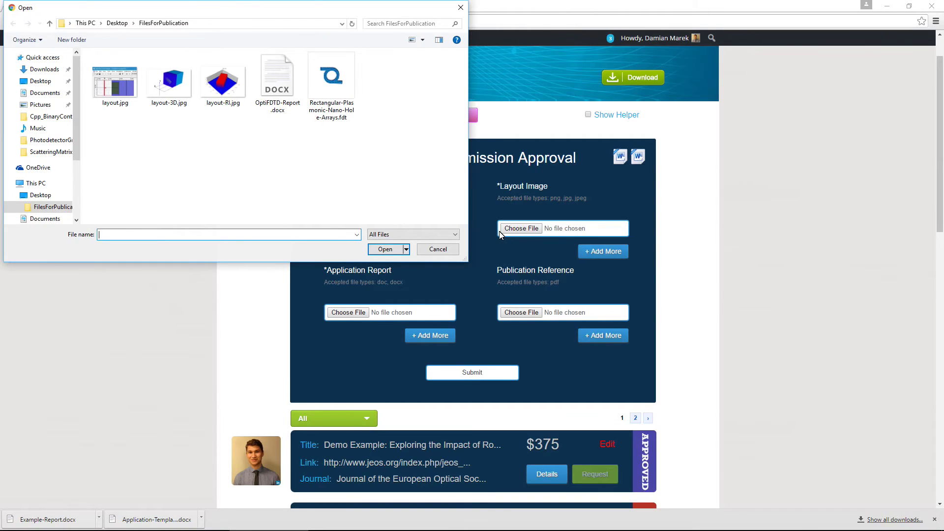
pyautogui.doubleClick(118, 84)
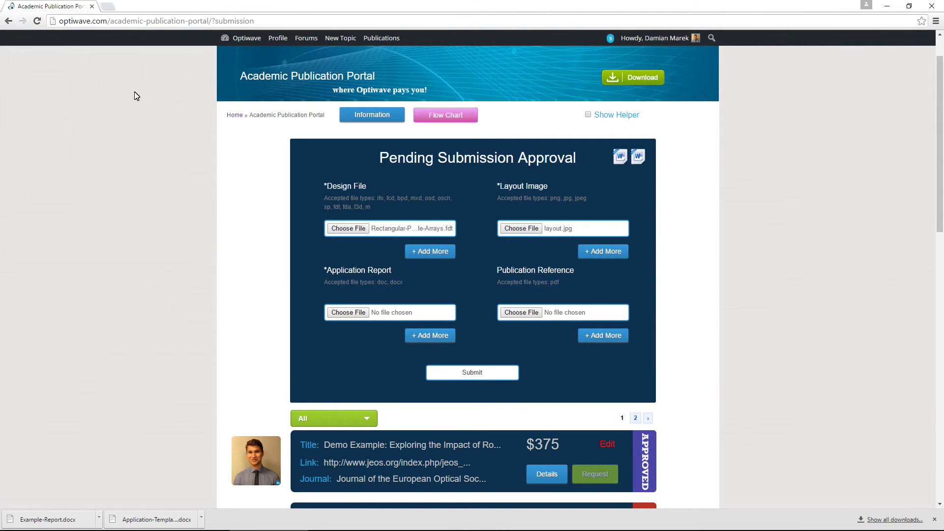
pyautogui.click(604, 251)
pyautogui.click(521, 255)
pyautogui.doubleClick(171, 88)
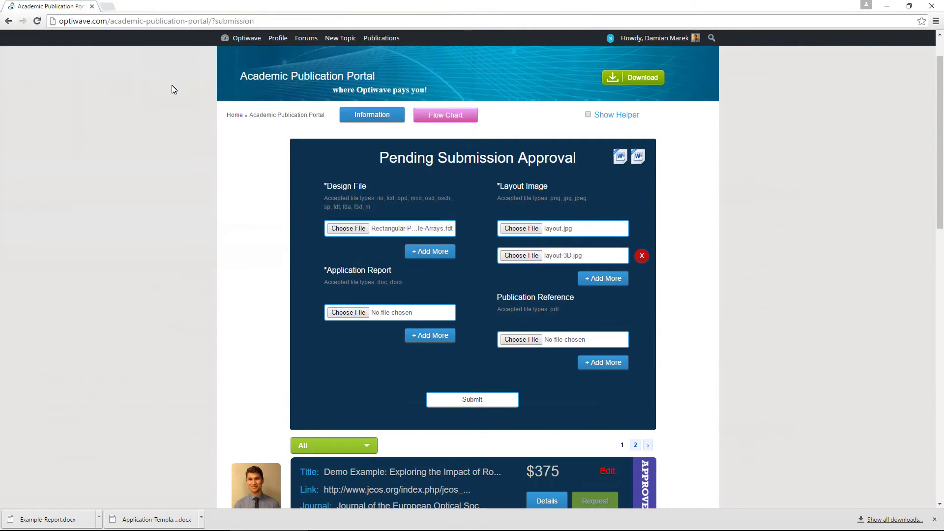
pyautogui.click(586, 278)
pyautogui.click(583, 282)
pyautogui.doubleClick(223, 81)
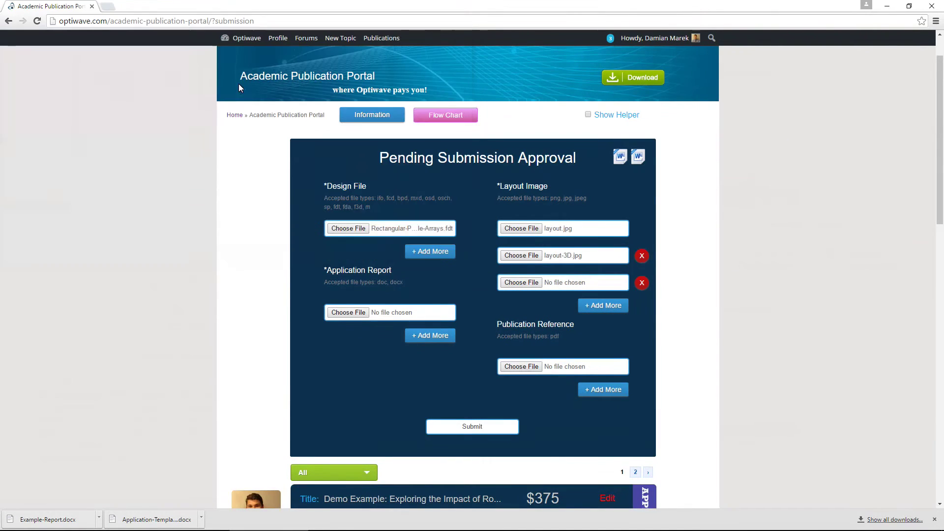
# Attach OptiFDTD-Report.docx as the application report and submit the files for approval.
pyautogui.click(351, 312)
pyautogui.doubleClick(271, 69)
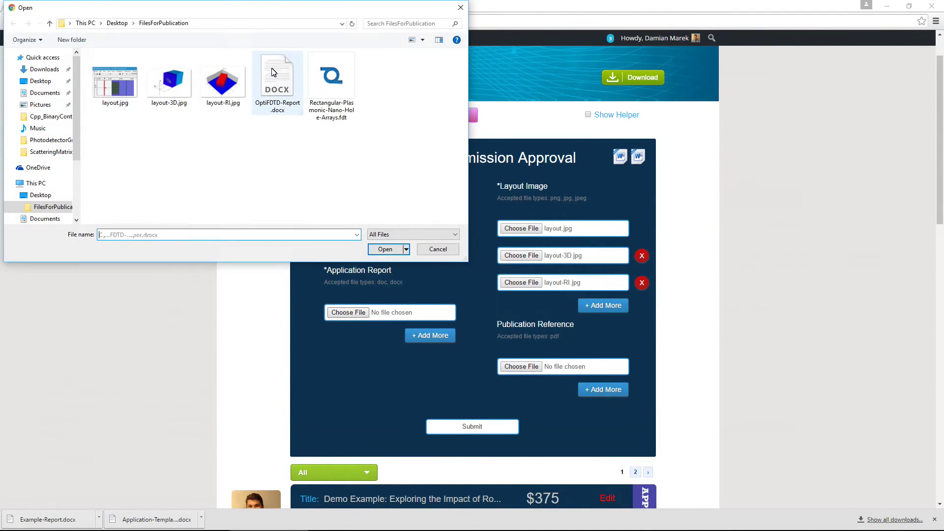
pyautogui.scroll(-1, 366, 369)
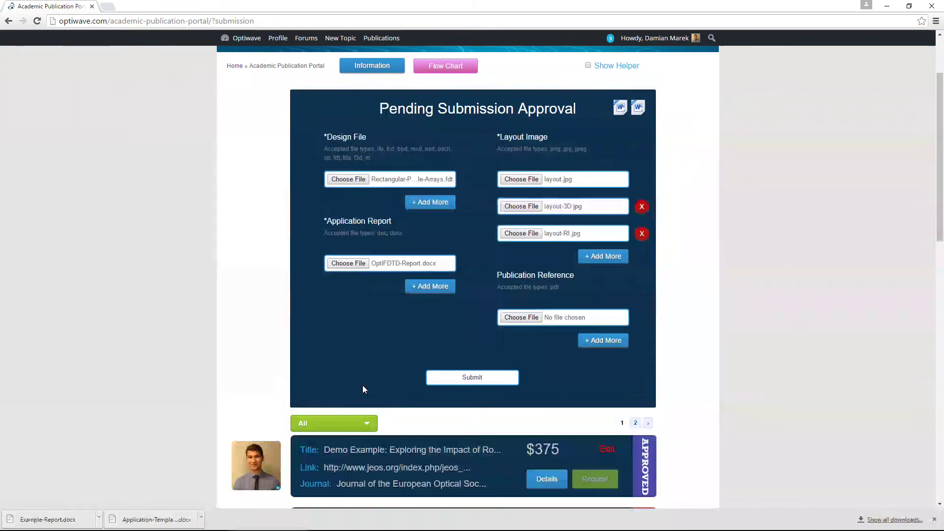
pyautogui.click(475, 379)
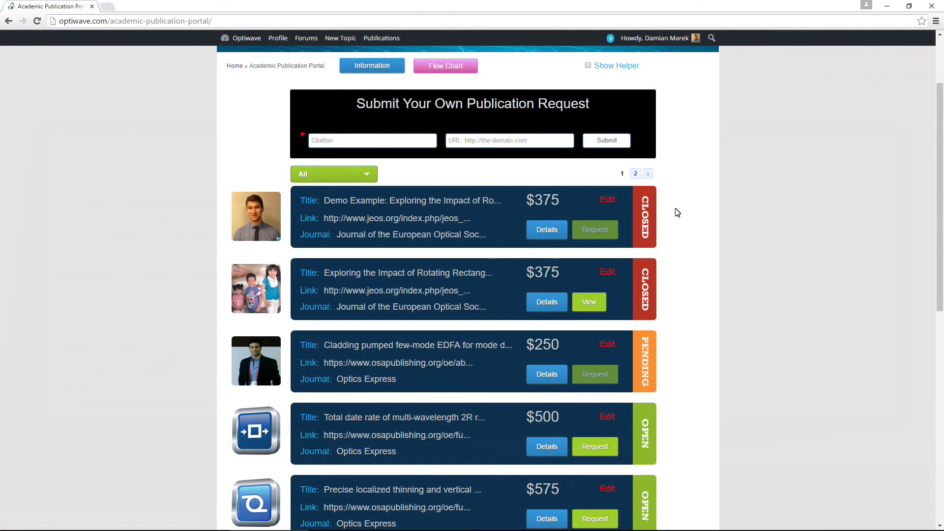
# View the closed "Exploring the Impact of Rotating Rectangular" publication's forum topic, reading its application note PDF and the responses.
pyautogui.click(595, 302)
pyautogui.scroll(-8, 718, 327)
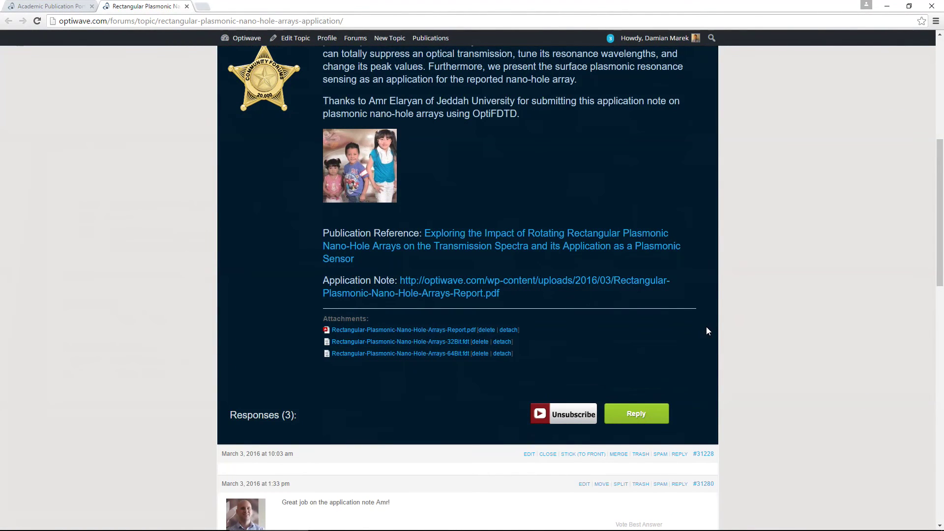
pyautogui.click(433, 292)
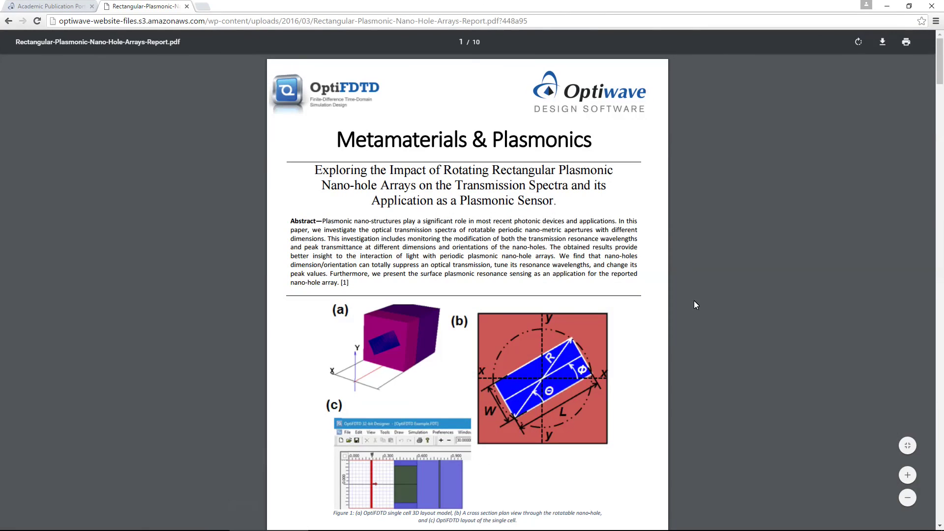
pyautogui.scroll(-10, 695, 301)
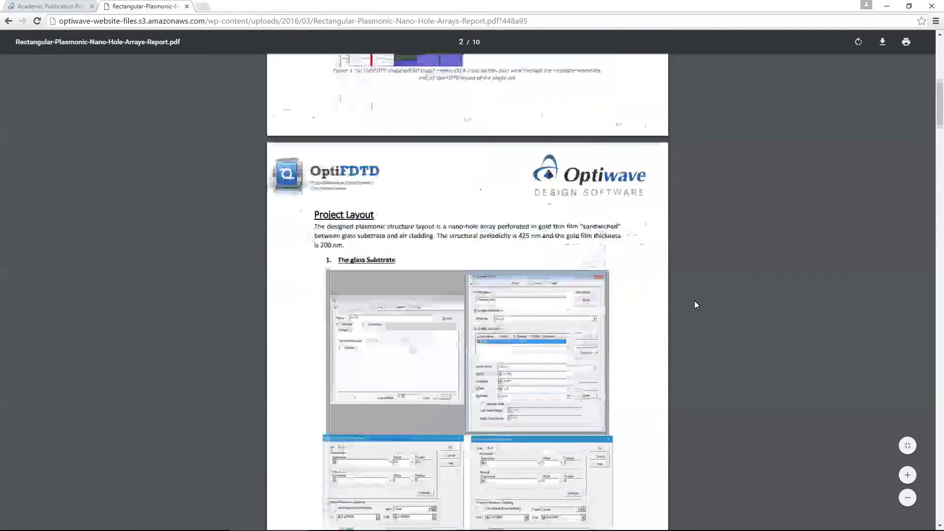
pyautogui.scroll(-15, 695, 305)
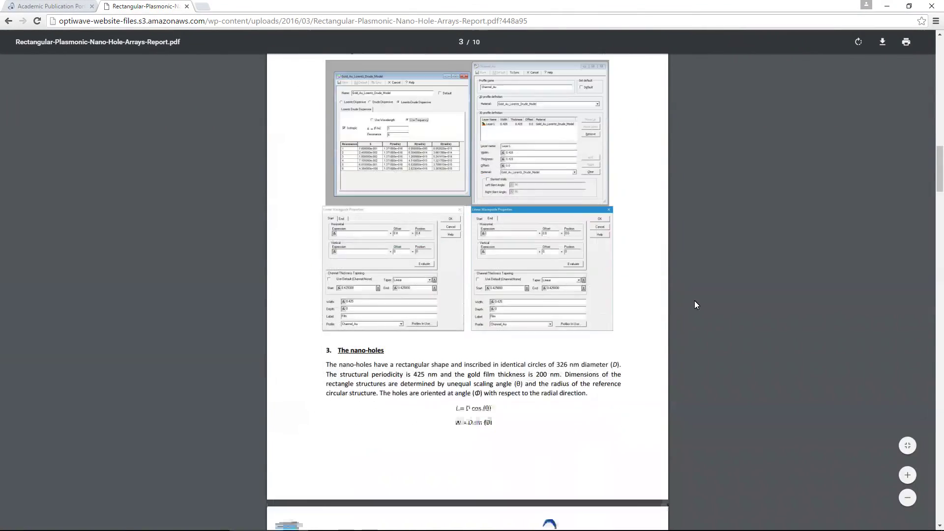
pyautogui.scroll(-5, 695, 300)
pyautogui.hotkey('alt', 'Left')
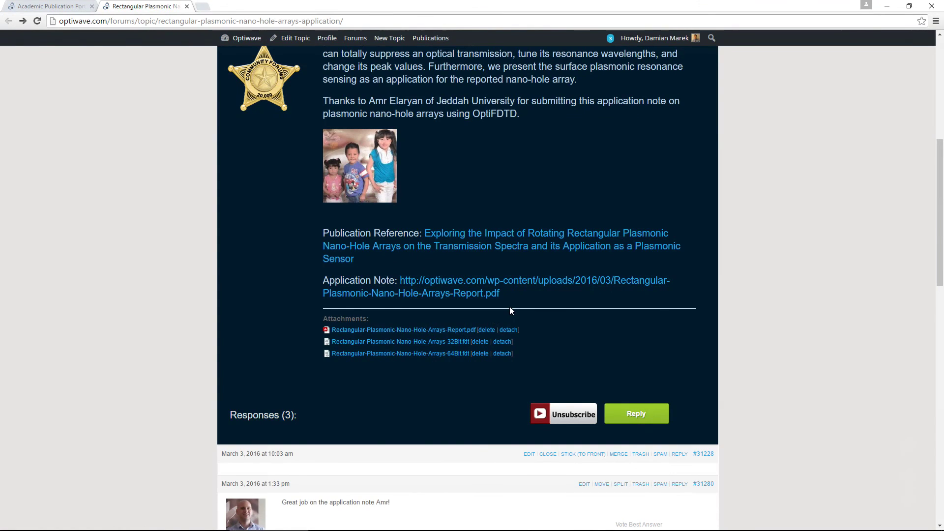
pyautogui.scroll(-11, 559, 315)
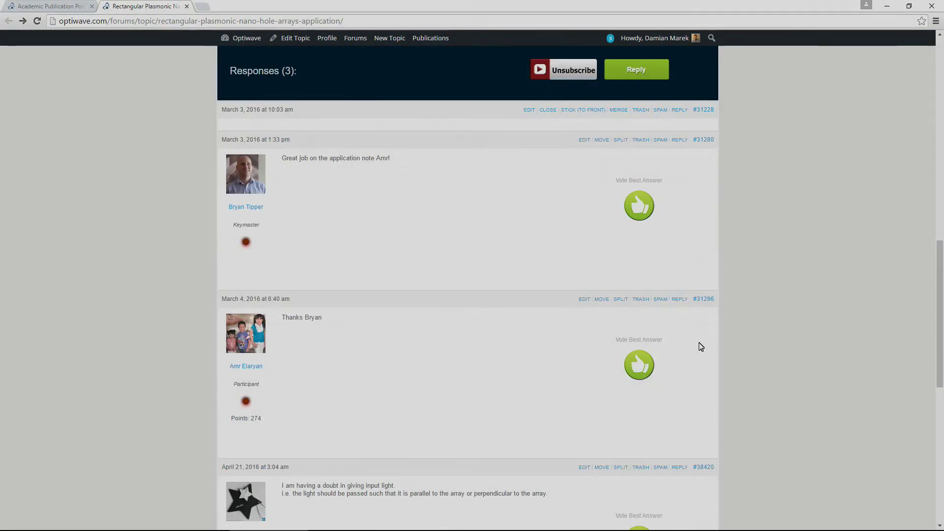